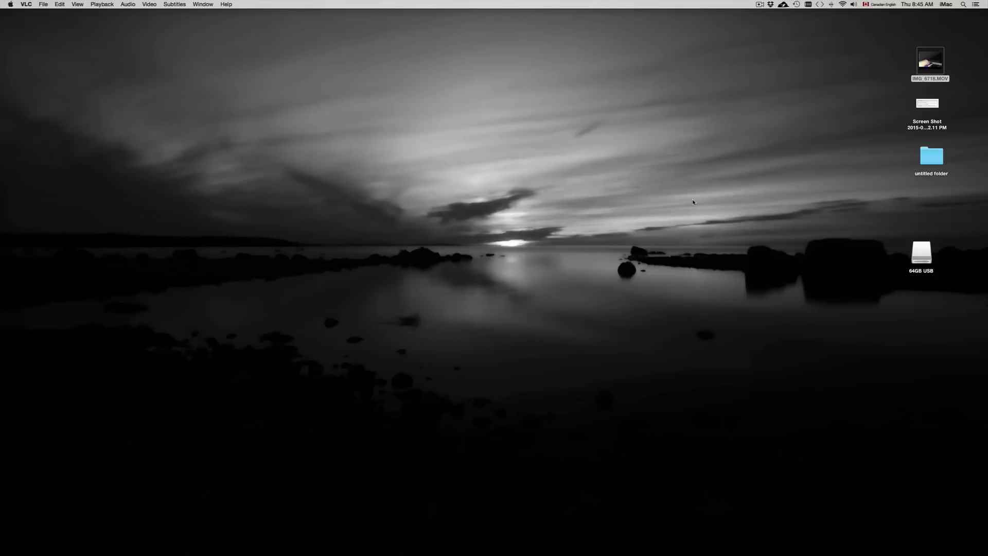
Deselect IMG_6718.MOV and line up the 64GB USB drive icon beneath the untitled folder
{"action": "left_click", "coordinate": [692, 202]}
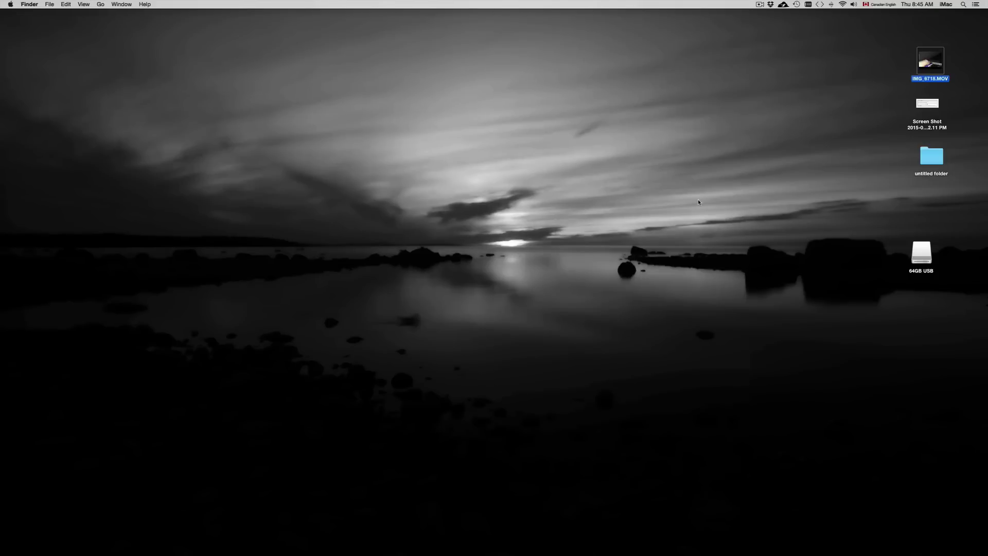
{"action": "left_click", "coordinate": [715, 200]}
{"action": "left_click_drag", "start_coordinate": [920, 257], "coordinate": [769, 219]}
{"action": "left_click", "coordinate": [831, 213]}
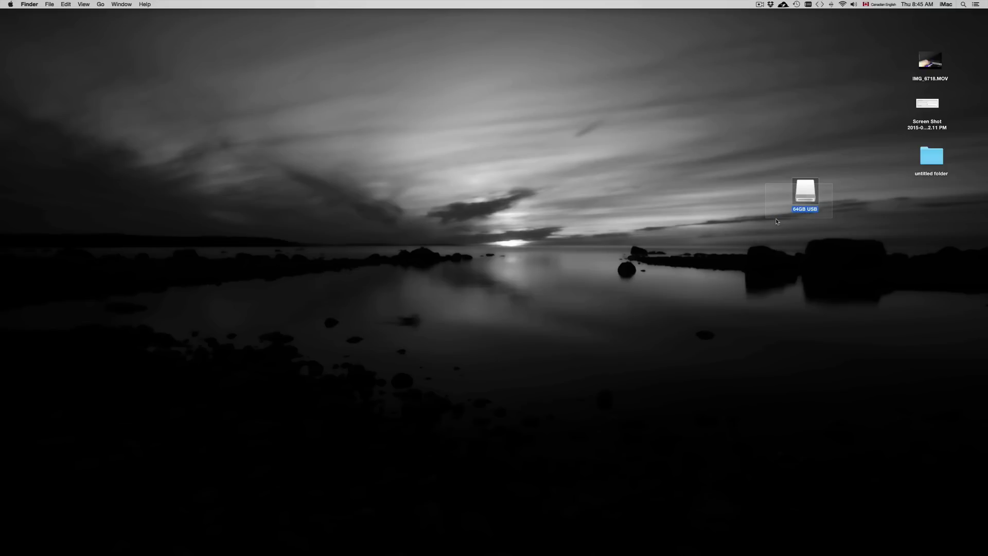
{"action": "left_click", "coordinate": [801, 227]}
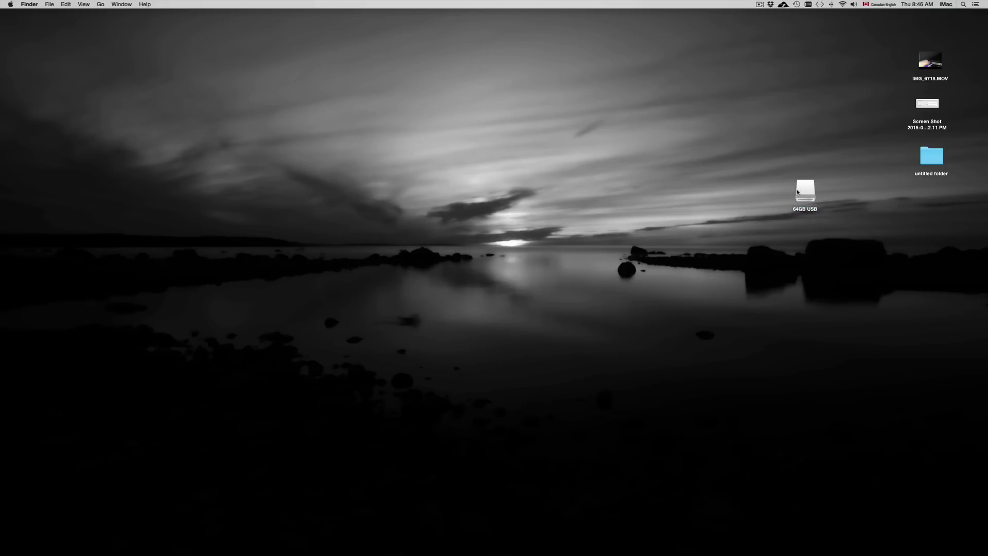
{"action": "left_click_drag", "start_coordinate": [800, 192], "coordinate": [899, 212]}
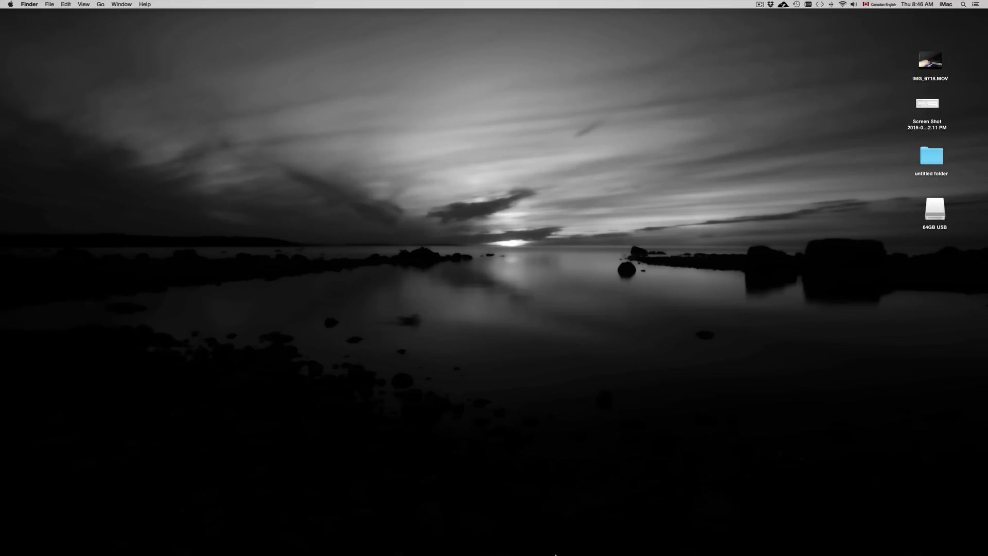
Open the 64GB USB window listing ten True.Blood.S07 episodes and Windows Loader, and reposition it
{"action": "mouse_move", "coordinate": [538, 540]}
{"action": "left_click", "coordinate": [19, 538]}
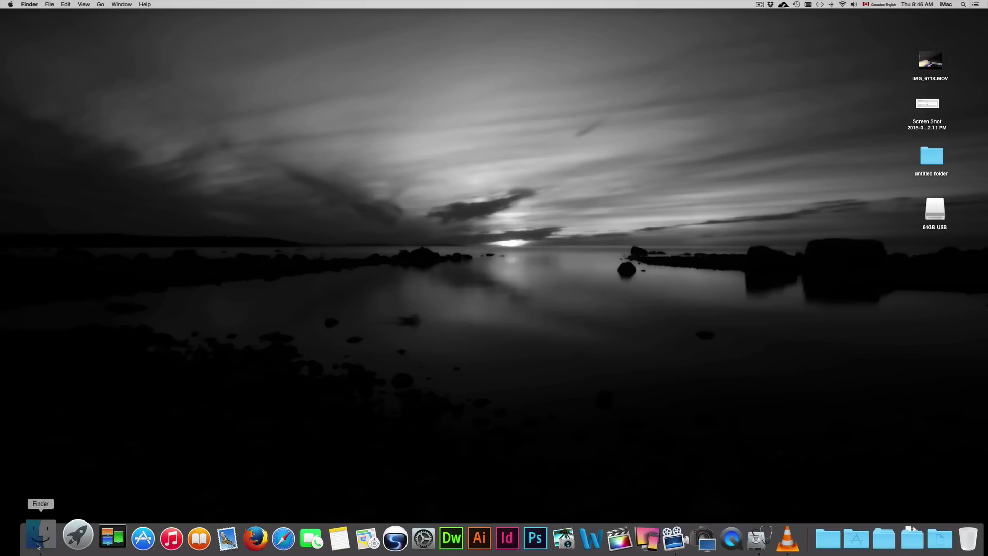
{"action": "left_click_drag", "start_coordinate": [575, 93], "coordinate": [648, 53]}
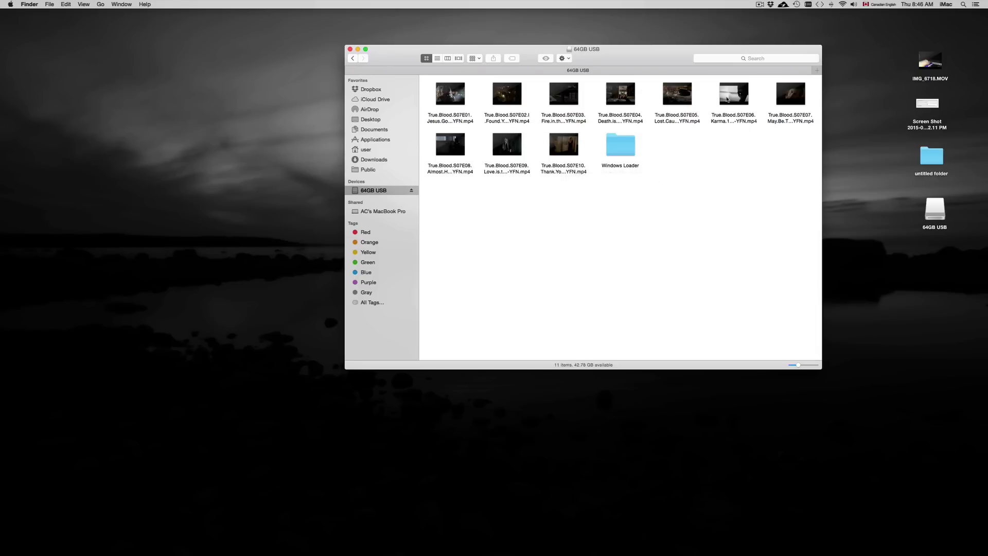
{"action": "left_click_drag", "start_coordinate": [648, 61], "coordinate": [567, 63]}
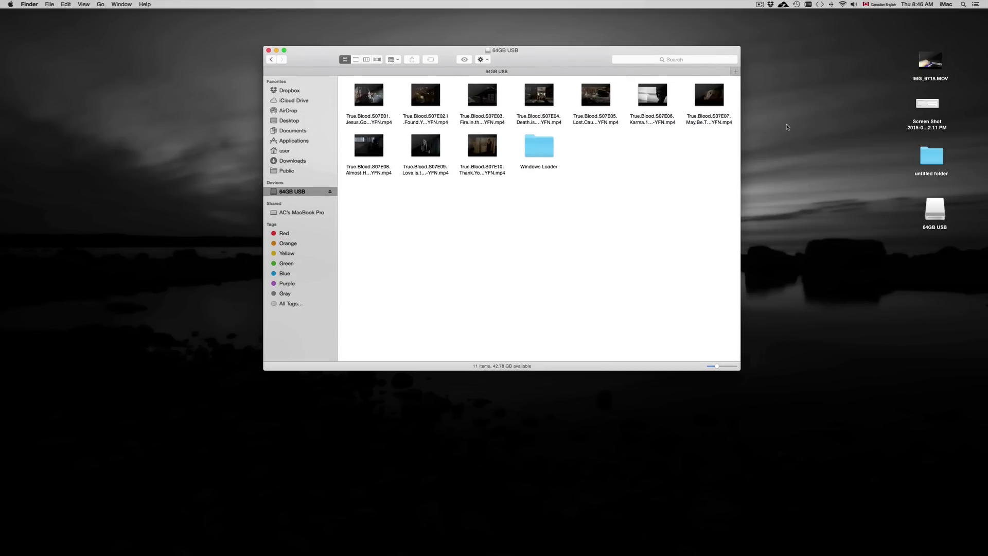
Drag the untitled folder and Screen Shot onto the 64GB USB window, making 13 items
{"action": "left_click_drag", "start_coordinate": [935, 166], "coordinate": [601, 159]}
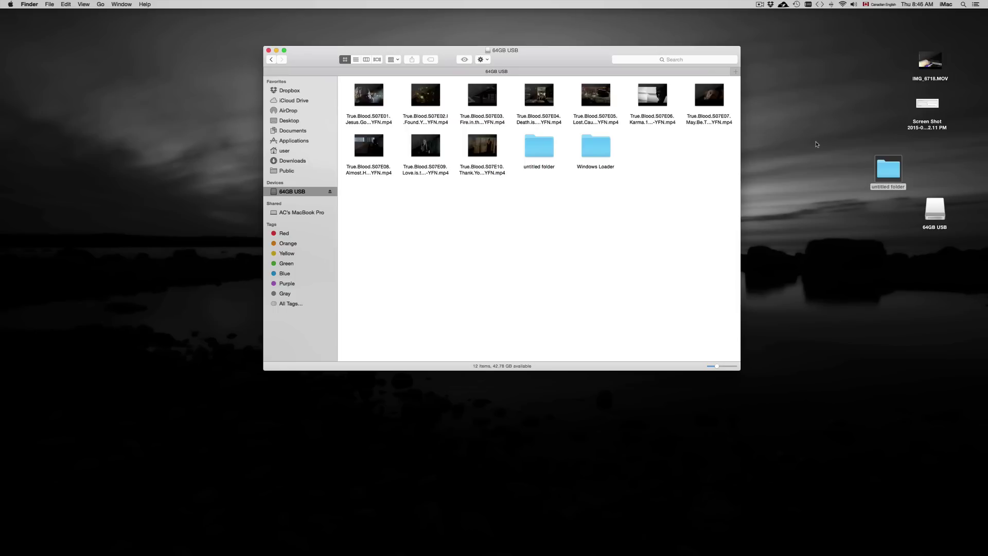
{"action": "left_click_drag", "start_coordinate": [927, 116], "coordinate": [868, 113]}
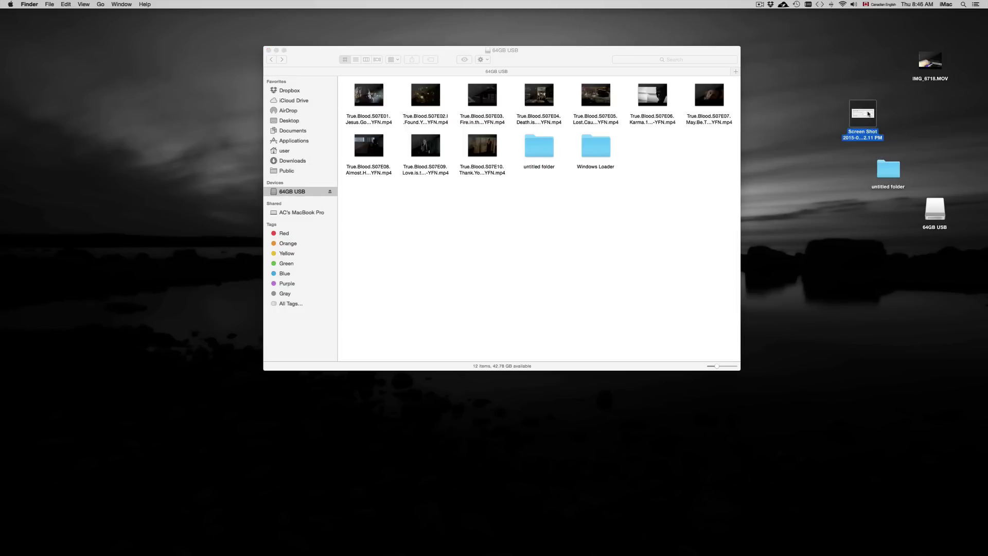
{"action": "left_click_drag", "start_coordinate": [865, 130], "coordinate": [655, 152]}
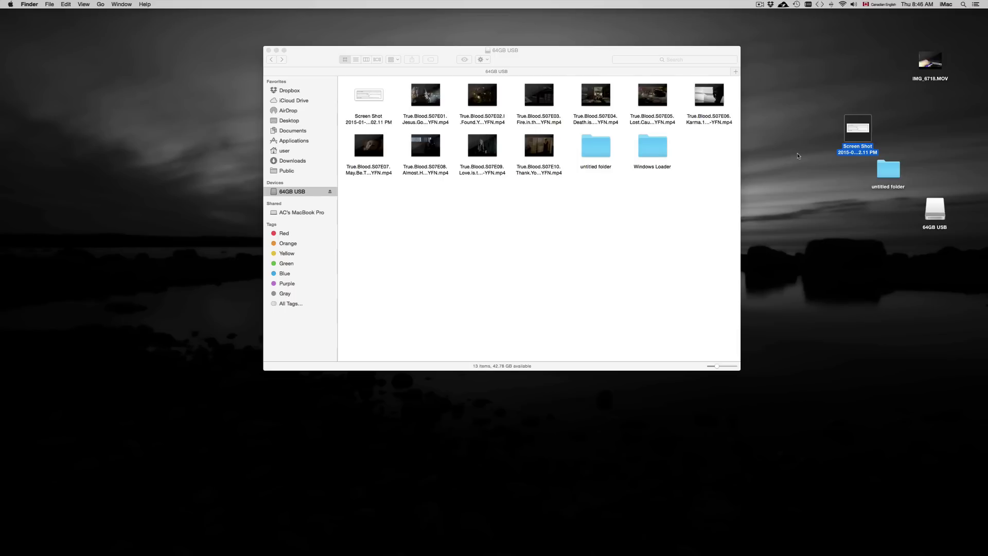
{"action": "left_click", "coordinate": [772, 147]}
{"action": "right_click", "coordinate": [858, 133]}
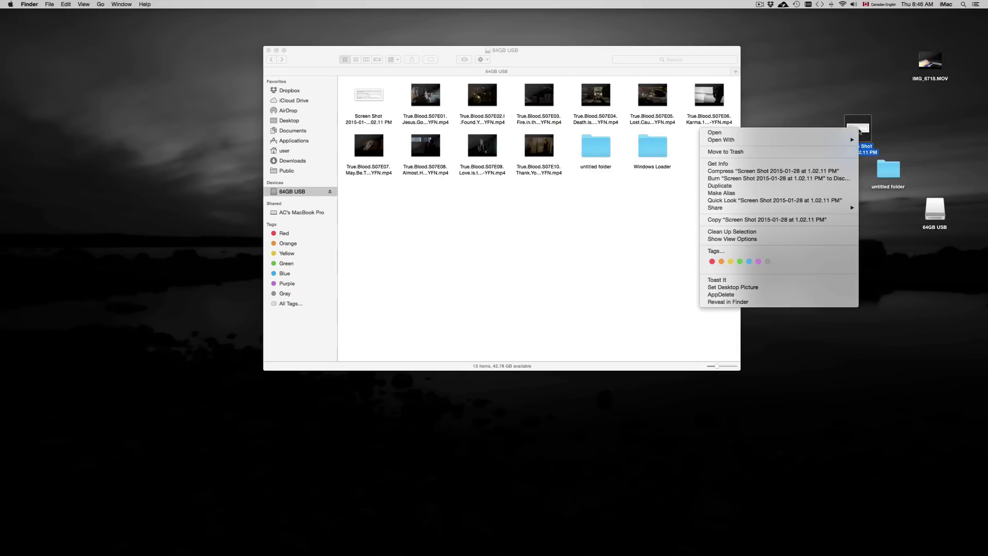
Copy IMG_6718.MOV from the desktop to the clipboard
{"action": "left_click", "coordinate": [895, 266]}
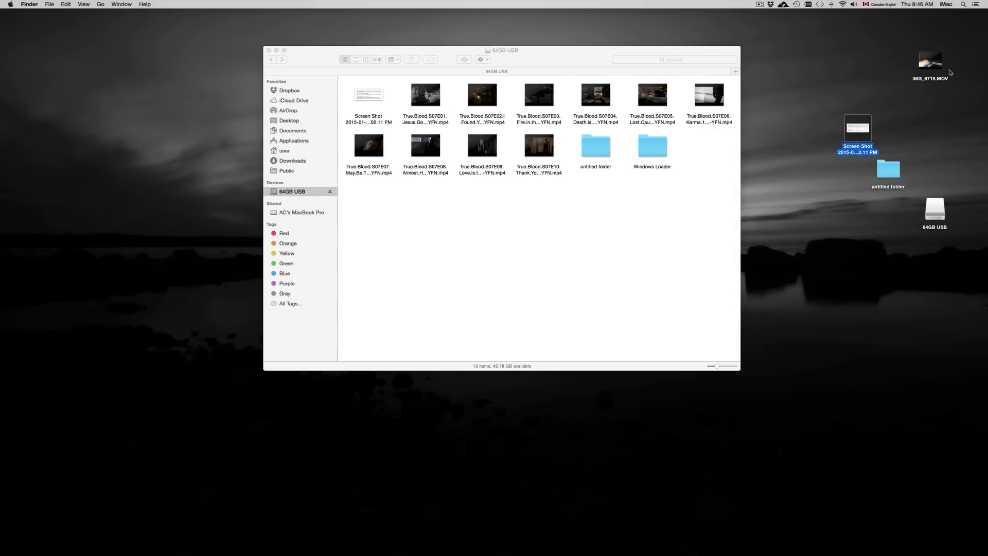
{"action": "left_click_drag", "start_coordinate": [941, 69], "coordinate": [862, 97]}
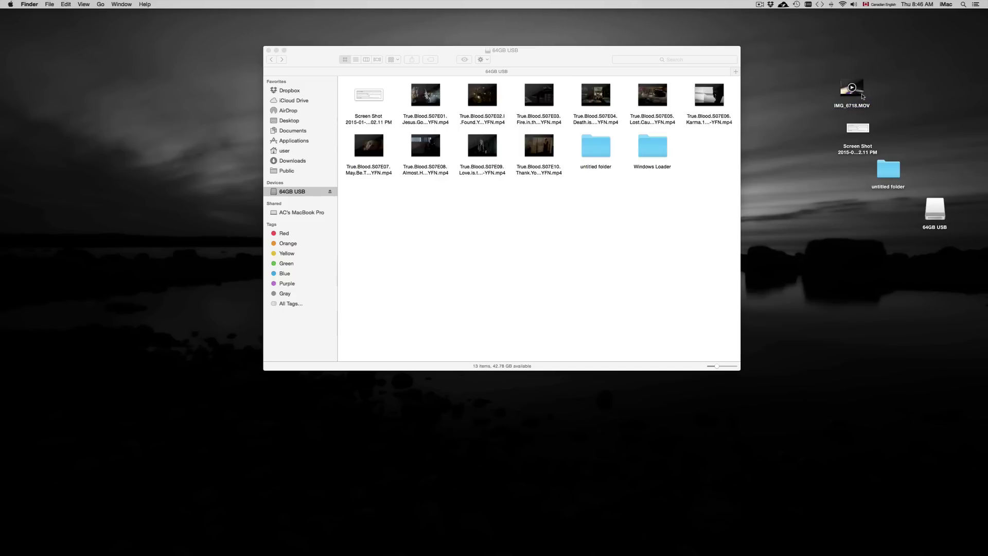
{"action": "right_click", "coordinate": [862, 96]}
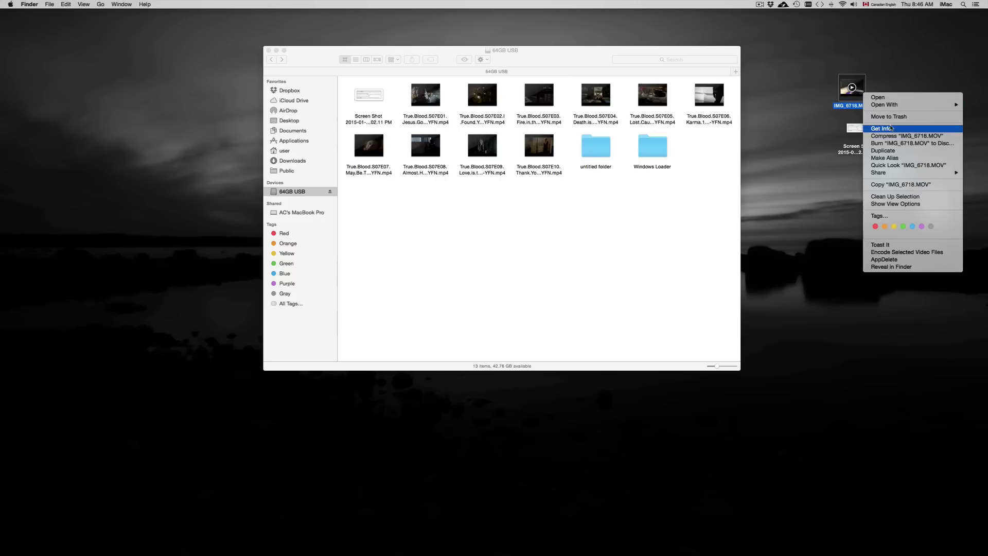
{"action": "left_click", "coordinate": [881, 187]}
Paste IMG_6718.MOV into the 64GB USB window, bringing it to 14 items
{"action": "left_click", "coordinate": [491, 234]}
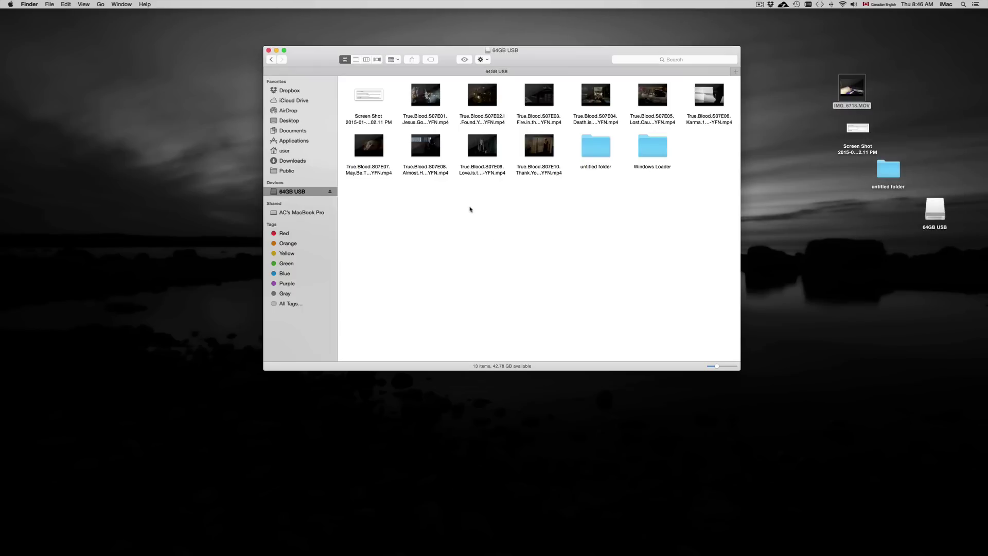
{"action": "left_click_drag", "start_coordinate": [556, 49], "coordinate": [491, 48]}
{"action": "right_click", "coordinate": [486, 234]}
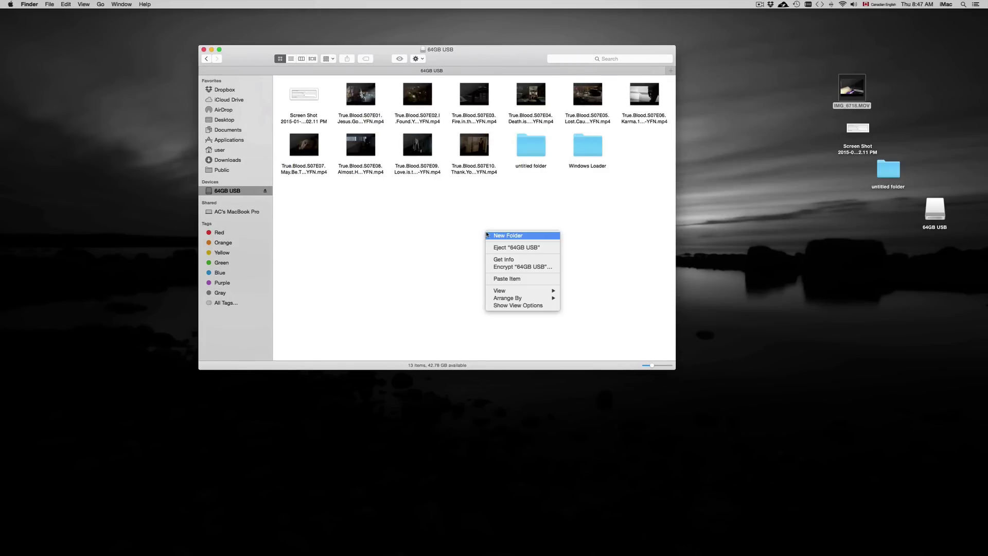
{"action": "left_click", "coordinate": [540, 278]}
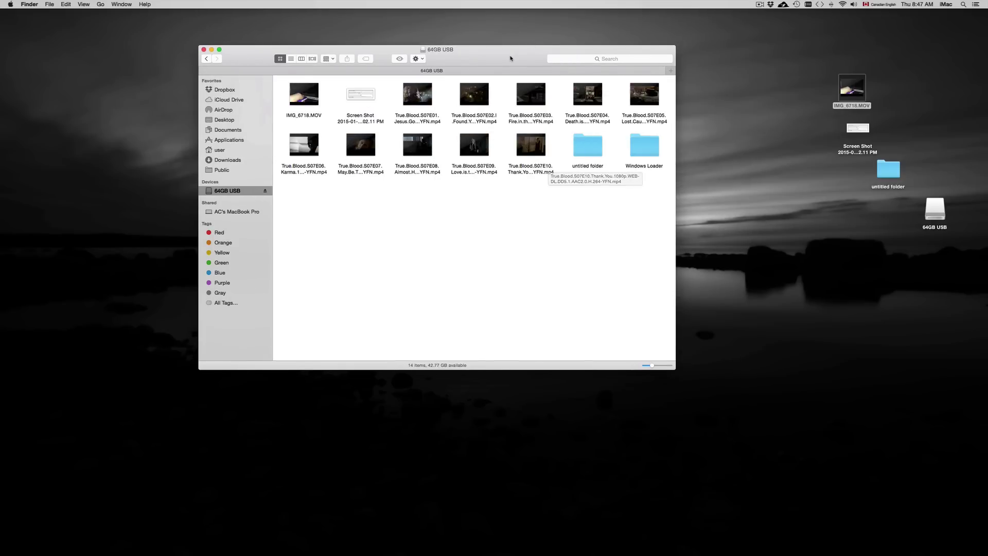
{"action": "left_click_drag", "start_coordinate": [510, 58], "coordinate": [631, 96]}
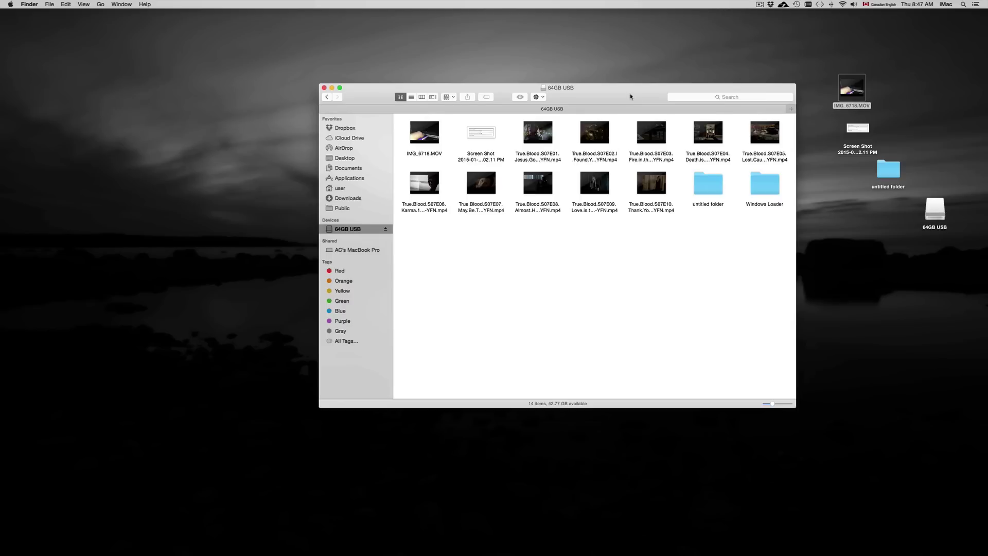
{"action": "left_click_drag", "start_coordinate": [630, 96], "coordinate": [597, 79]}
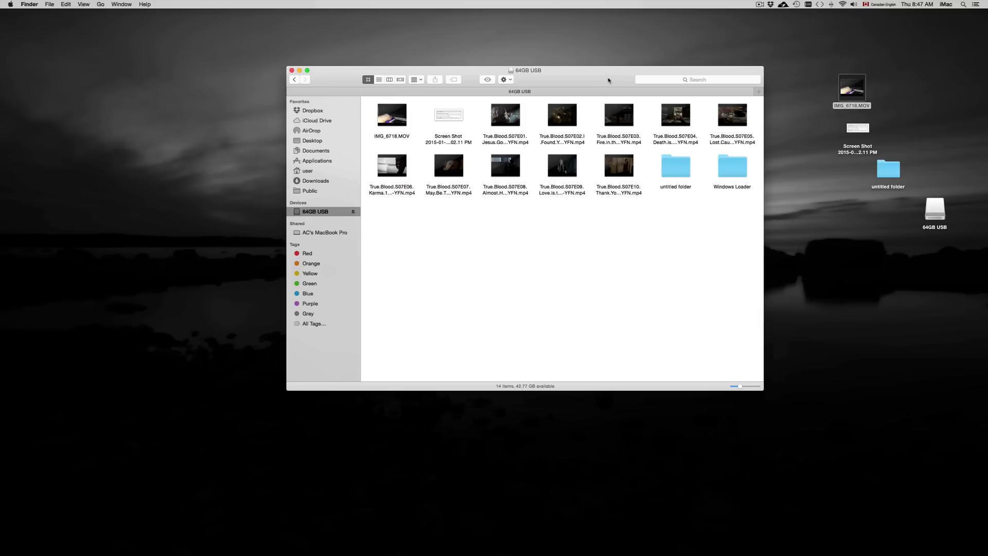
{"action": "left_click_drag", "start_coordinate": [604, 81], "coordinate": [551, 53]}
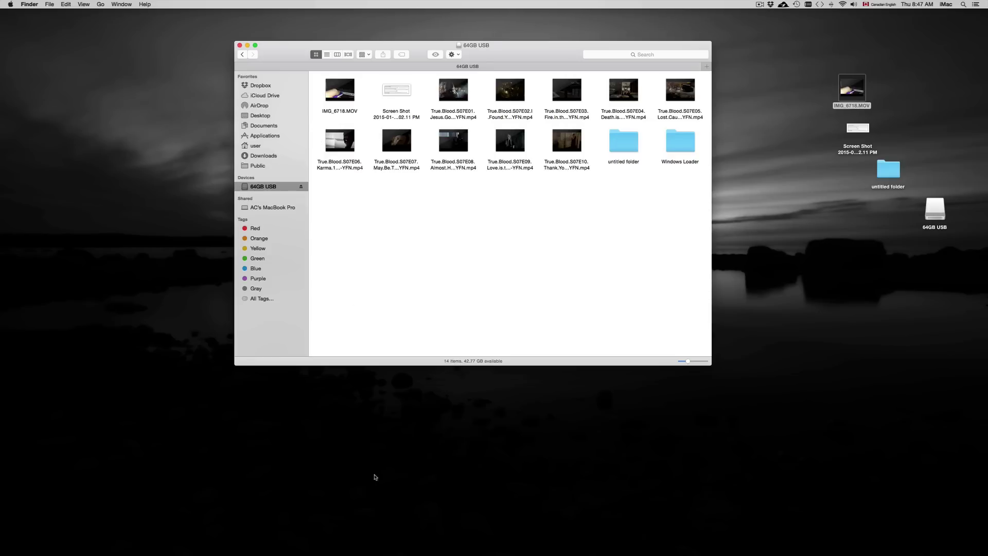
{"action": "mouse_move", "coordinate": [432, 553]}
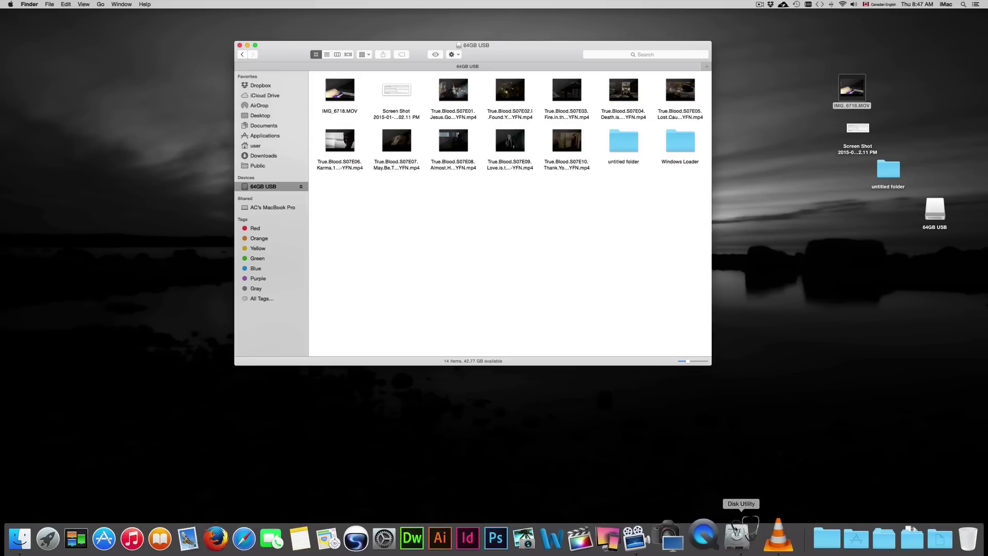
Search Spotlight for disk utility and launch Disk Utility
{"action": "left_click", "coordinate": [963, 4]}
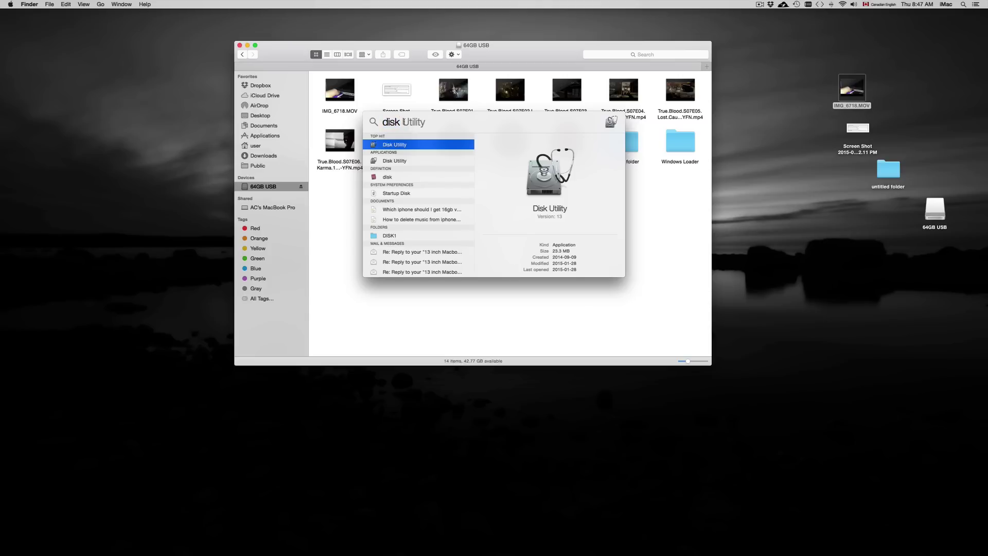
{"action": "left_click", "coordinate": [399, 147]}
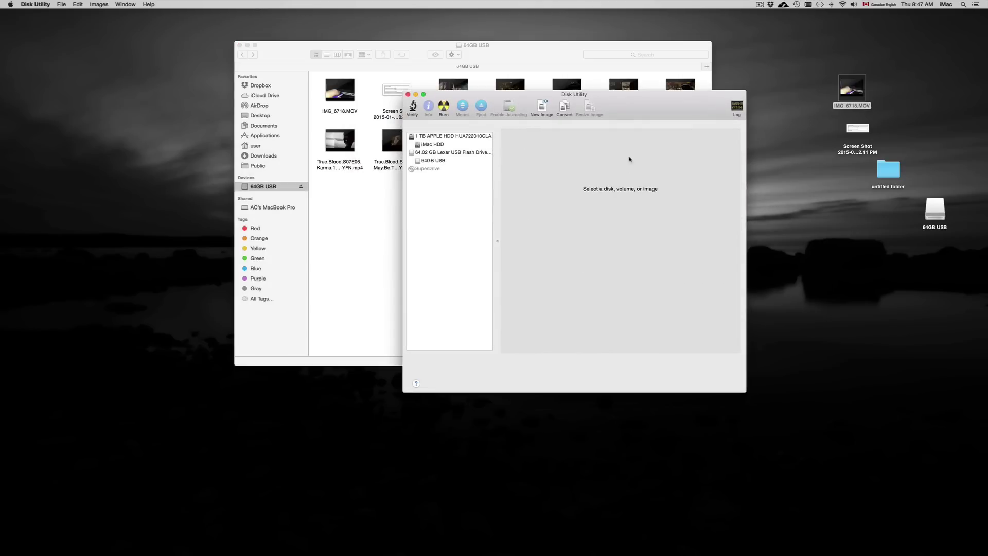
Select the 64.02 GB Lexar USB Flash Drive in the sidebar to show its details
{"action": "left_click_drag", "start_coordinate": [625, 112], "coordinate": [705, 160]}
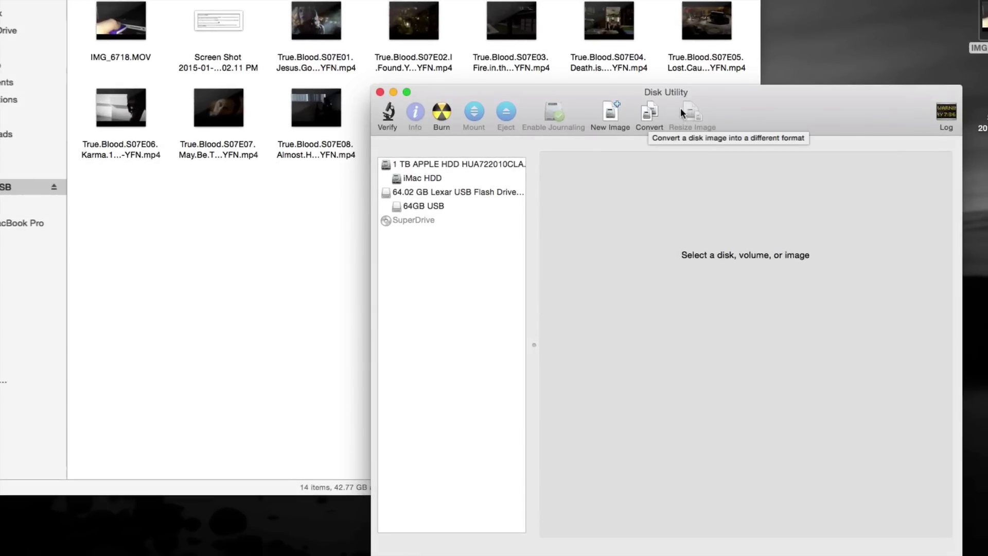
{"action": "left_click_drag", "start_coordinate": [720, 103], "coordinate": [649, 61]}
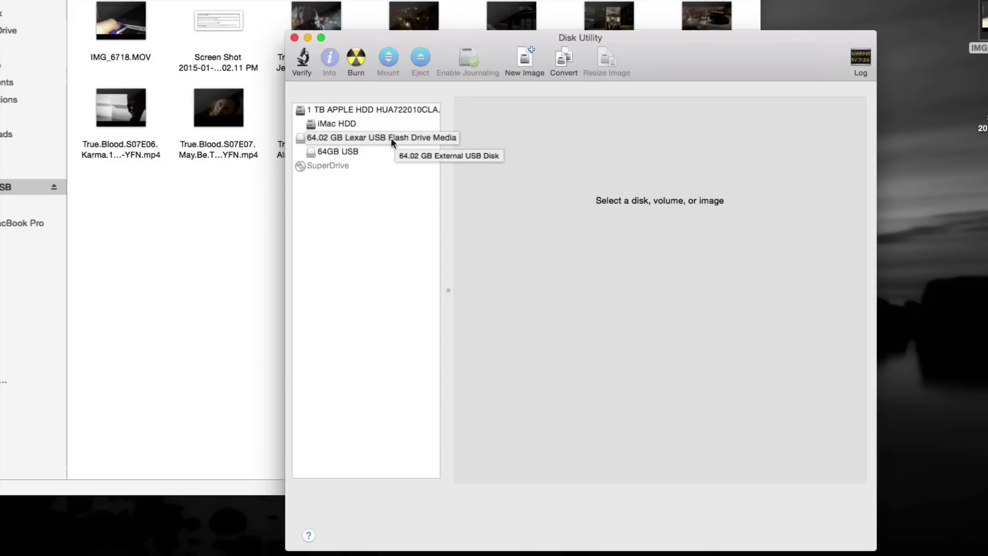
{"action": "left_click", "coordinate": [366, 137]}
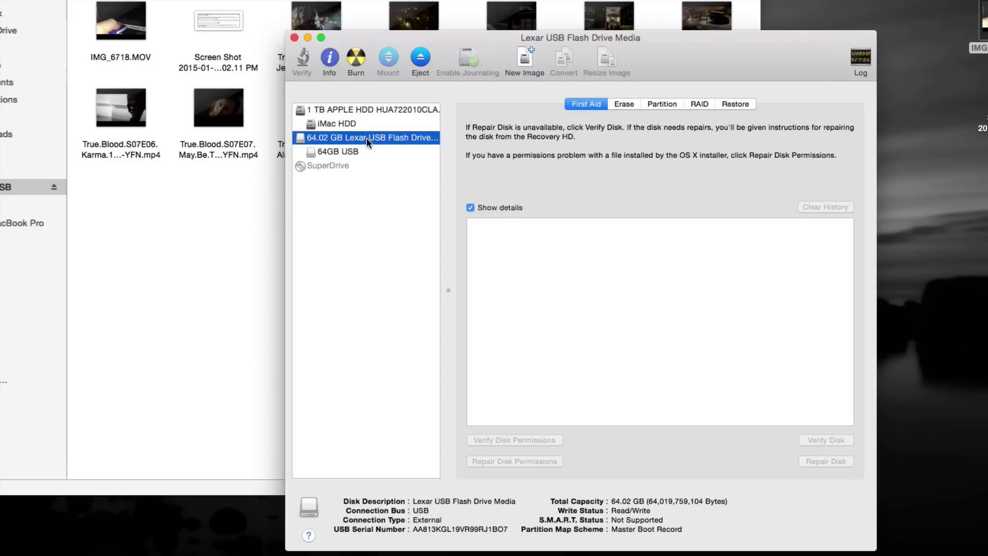
Select the whole Lexar drive and show its Erase options: MS-DOS (FAT), named UNTITLED
{"action": "left_click", "coordinate": [351, 151]}
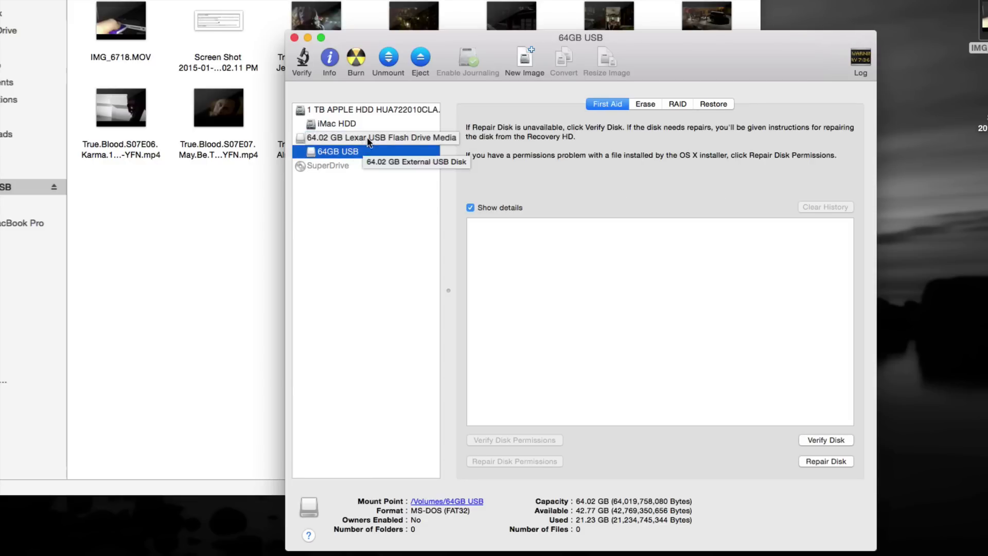
{"action": "left_click", "coordinate": [356, 138]}
{"action": "left_click", "coordinate": [360, 151]}
{"action": "left_click", "coordinate": [363, 138]}
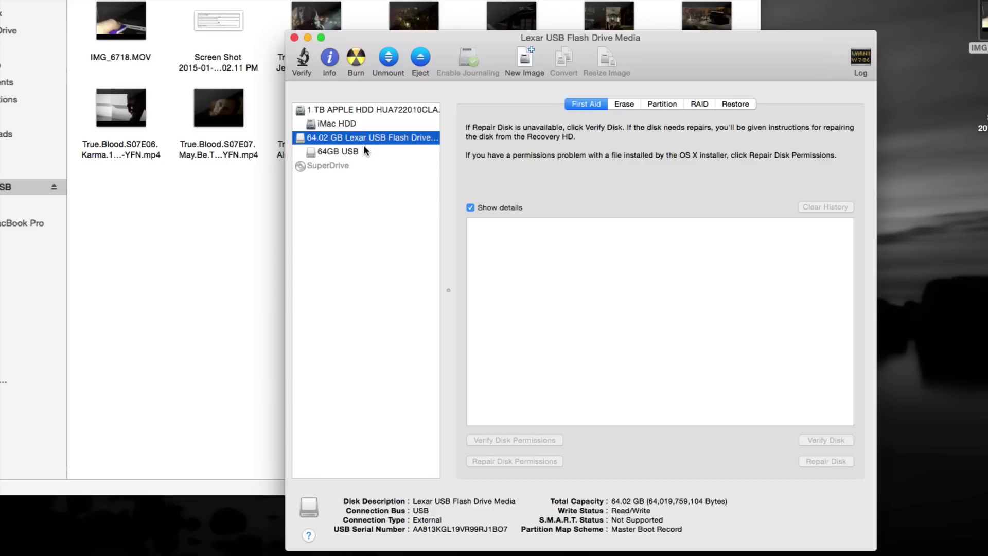
{"action": "left_click", "coordinate": [365, 151]}
{"action": "left_click", "coordinate": [369, 139]}
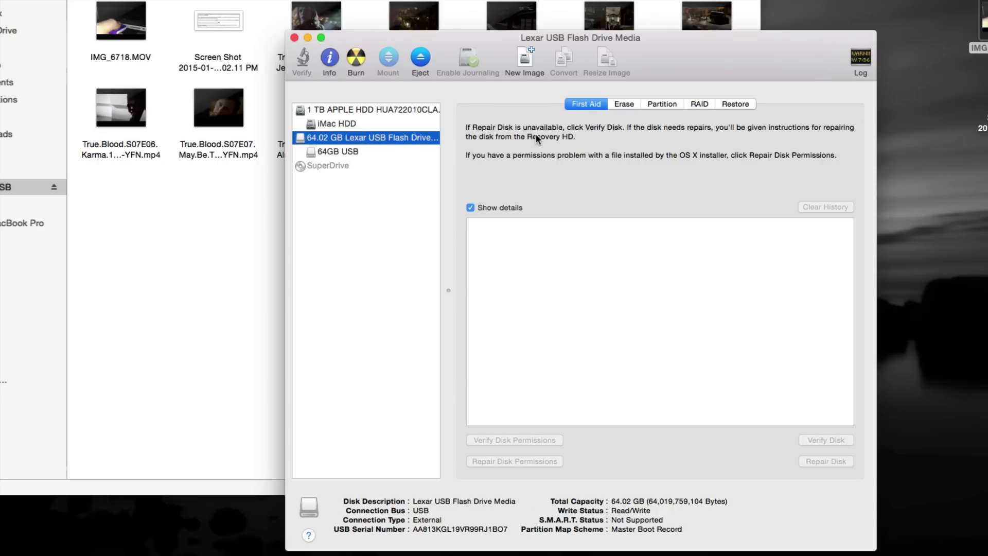
{"action": "left_click", "coordinate": [624, 105]}
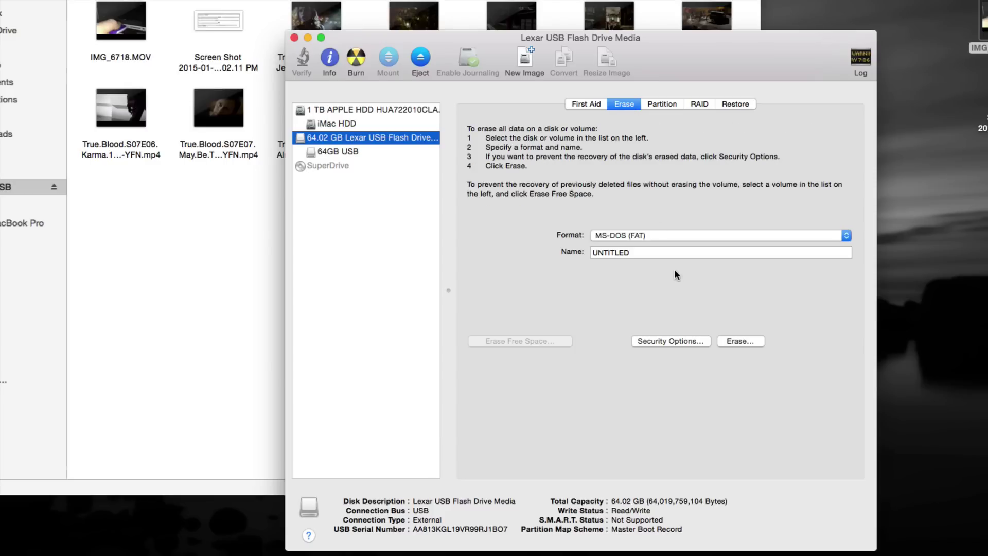
{"action": "left_click", "coordinate": [680, 236]}
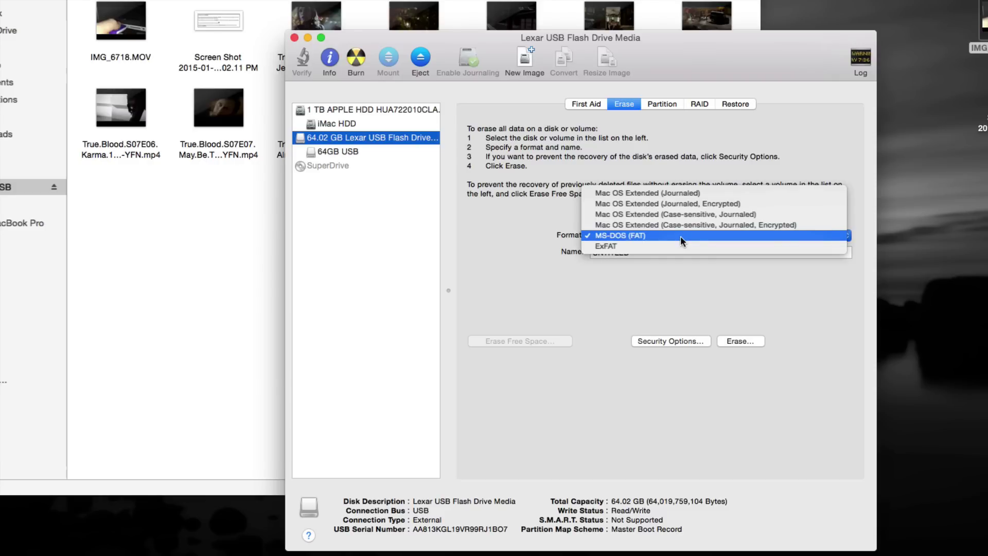
{"action": "left_click", "coordinate": [680, 236]}
{"action": "left_click", "coordinate": [680, 236]}
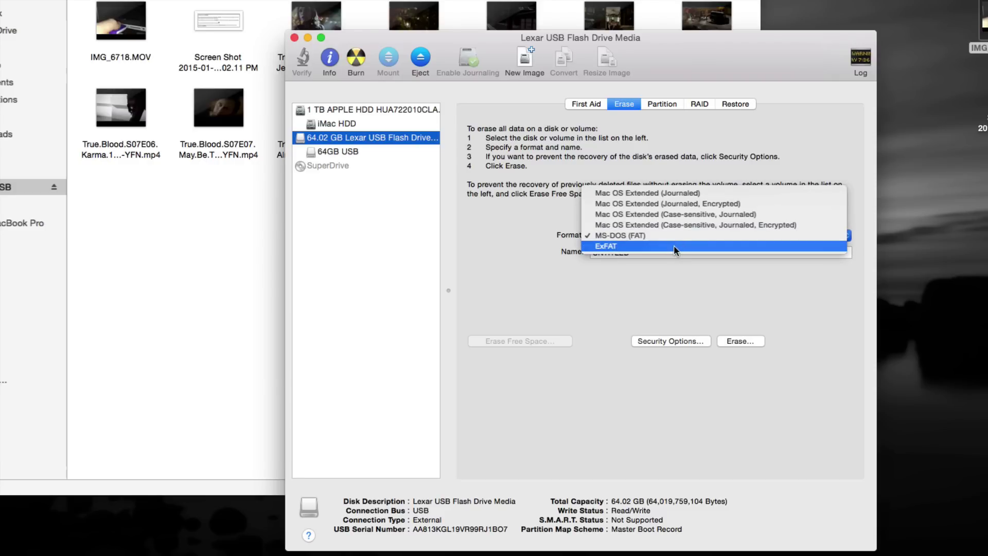
{"action": "left_click", "coordinate": [674, 265]}
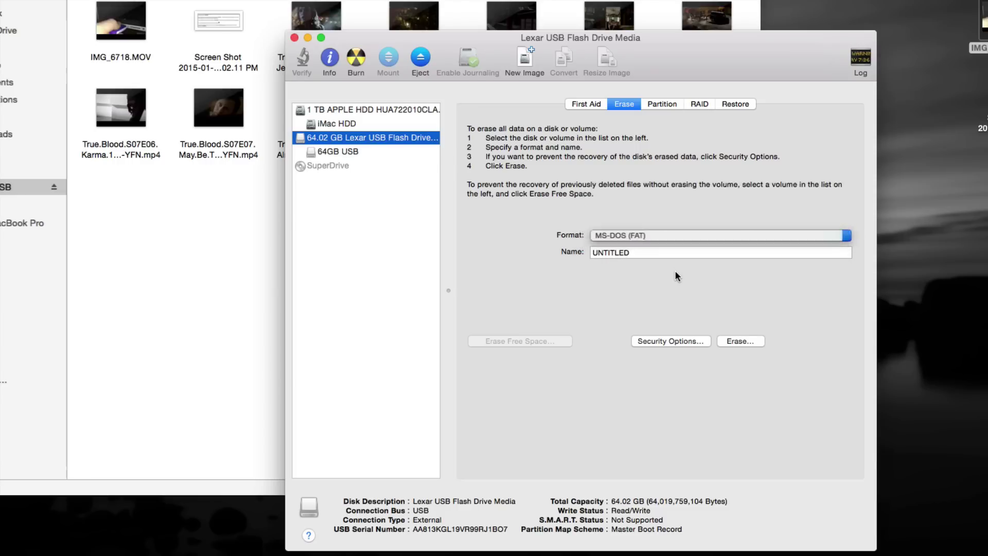
{"action": "left_click", "coordinate": [678, 234]}
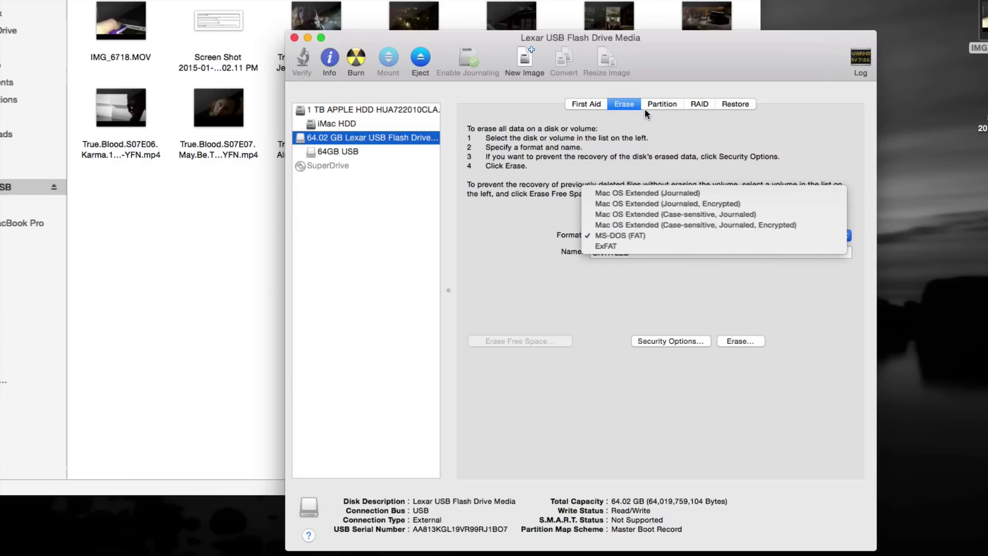
{"action": "left_click", "coordinate": [697, 285]}
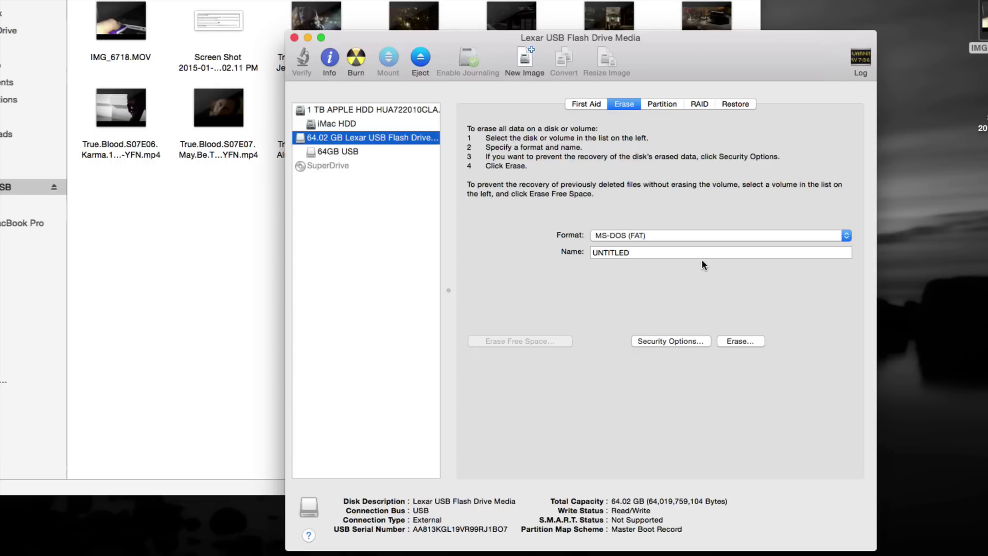
{"action": "left_click", "coordinate": [694, 238]}
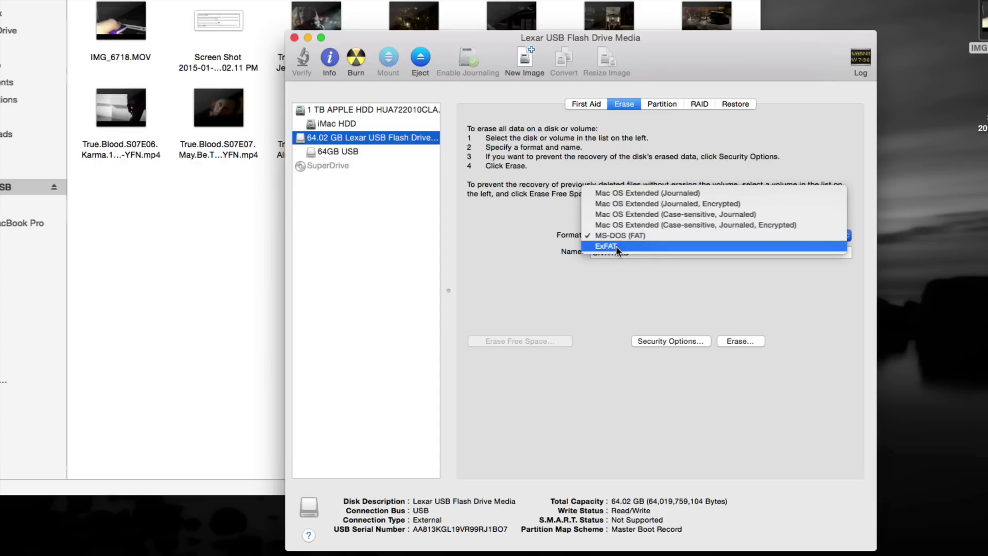
Close the format list unchanged and view the Mac OS Extended format options
{"action": "left_click", "coordinate": [710, 277]}
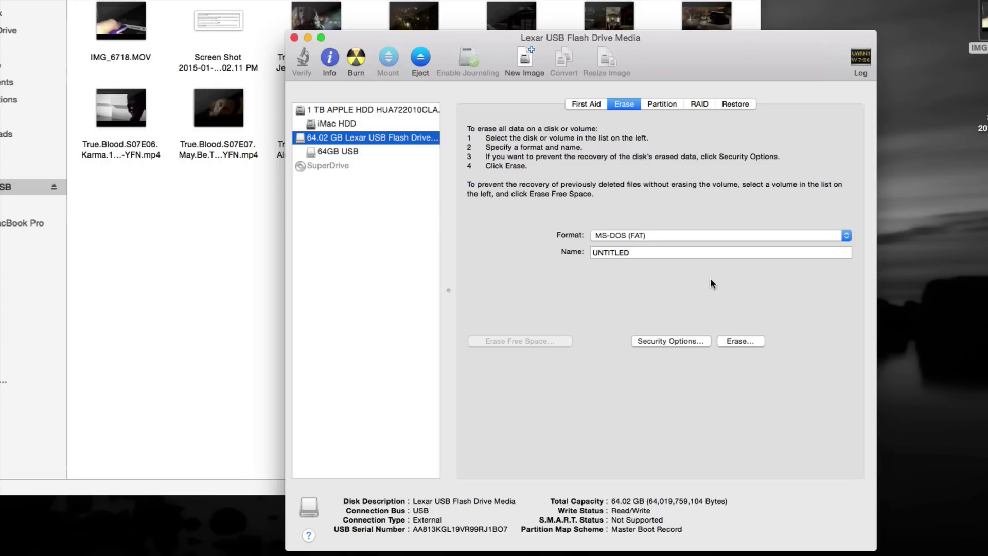
{"action": "left_click", "coordinate": [686, 236]}
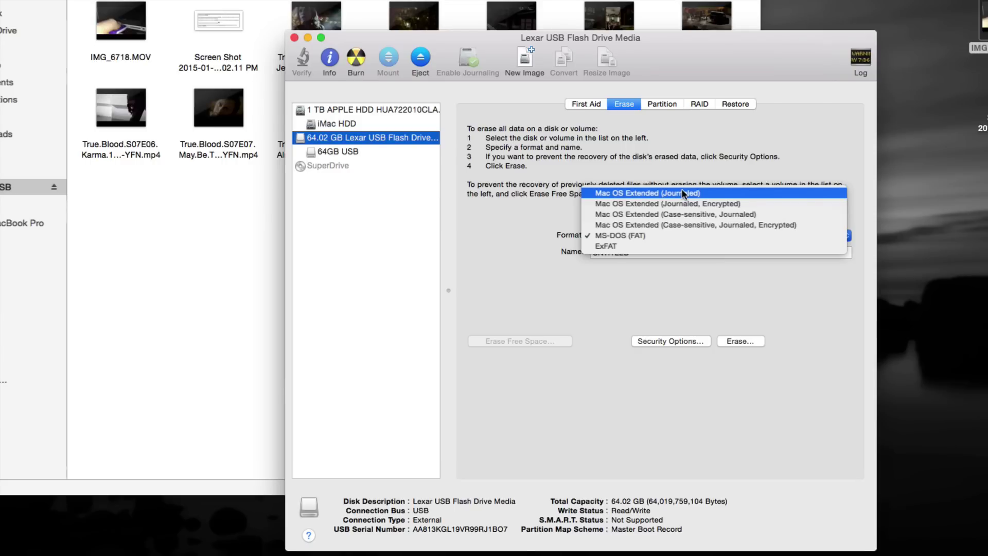
{"action": "left_click", "coordinate": [664, 296]}
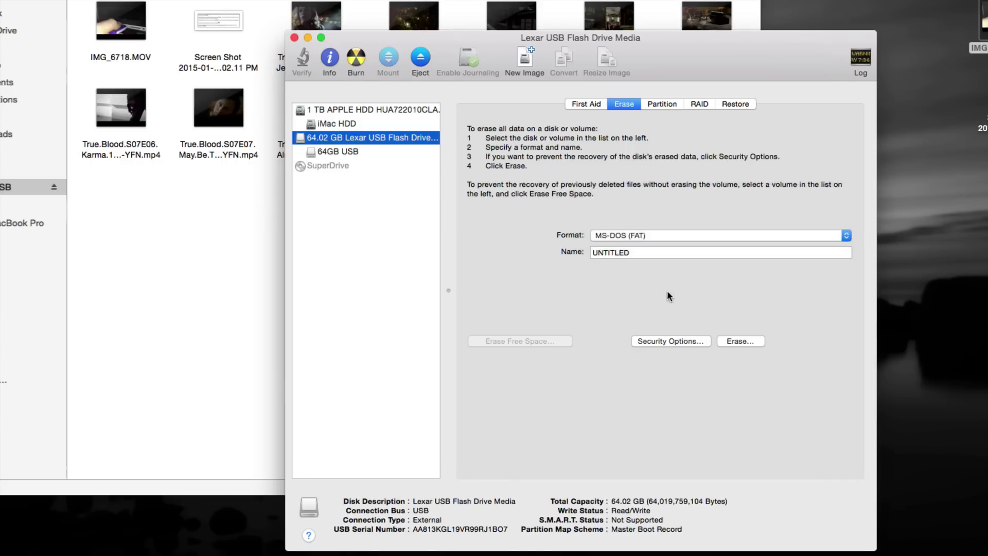
{"action": "left_click", "coordinate": [671, 234]}
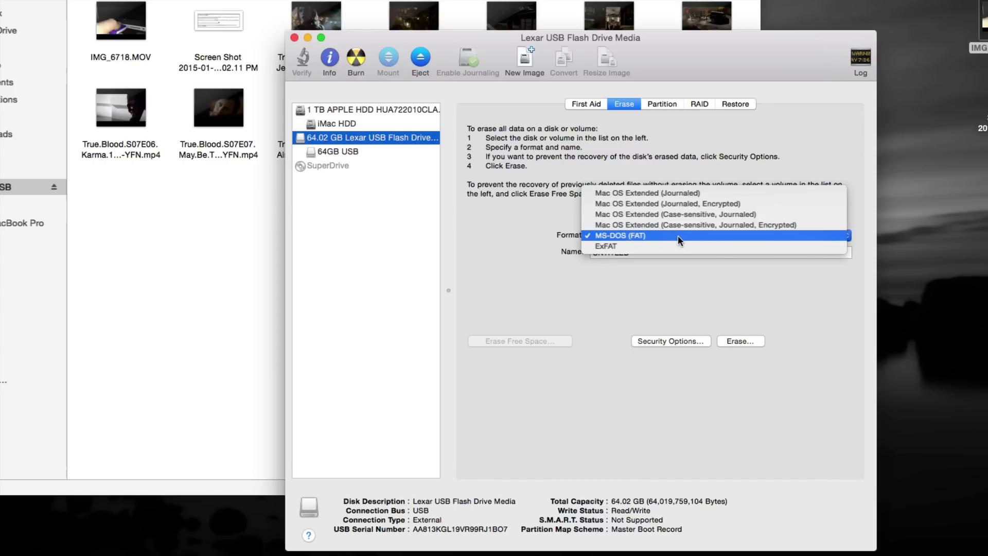
{"action": "left_click", "coordinate": [768, 302]}
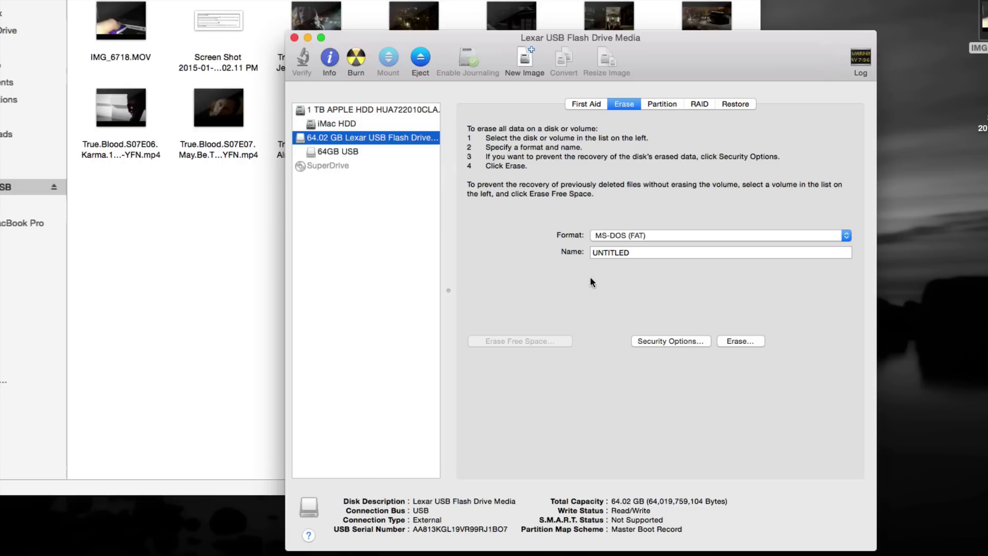
Set the Lexar drive's erase format to ExFAT
{"action": "left_click", "coordinate": [660, 234]}
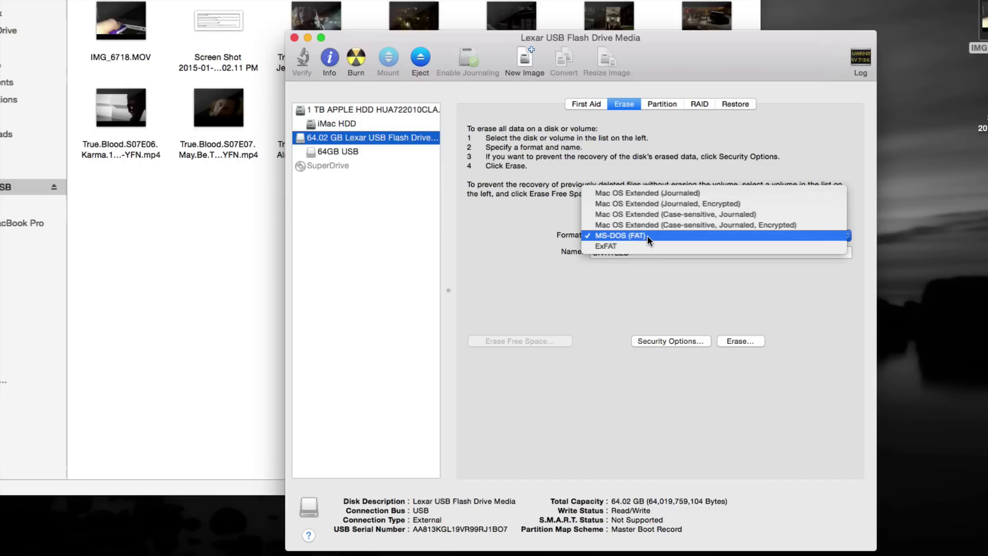
{"action": "left_click", "coordinate": [637, 247]}
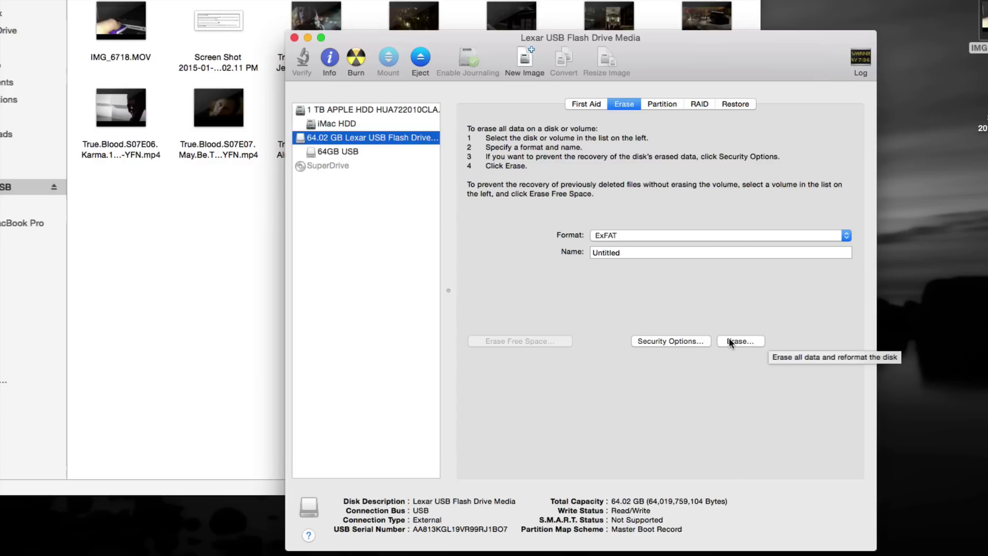
{"action": "left_click", "coordinate": [189, 264]}
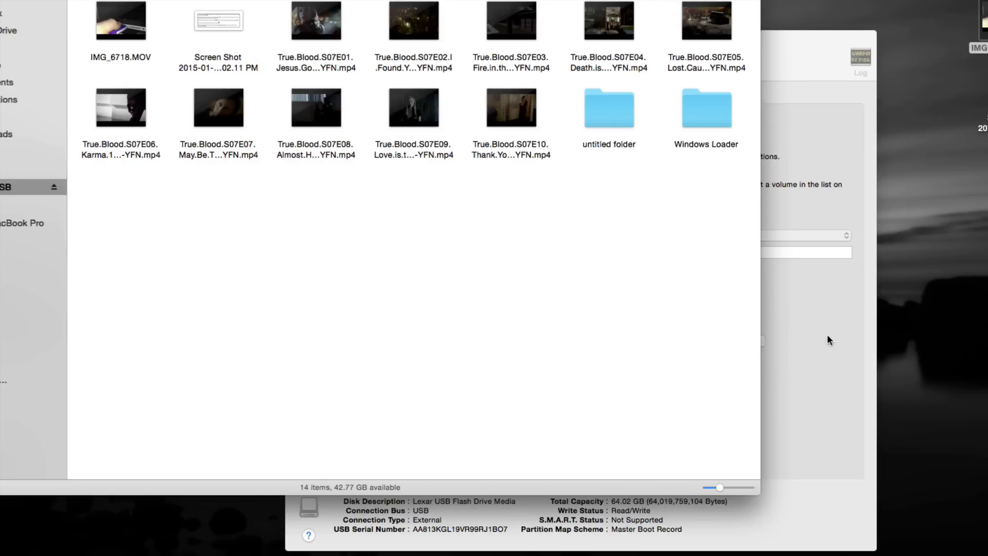
{"action": "left_click", "coordinate": [832, 334]}
{"action": "left_click", "coordinate": [823, 236]}
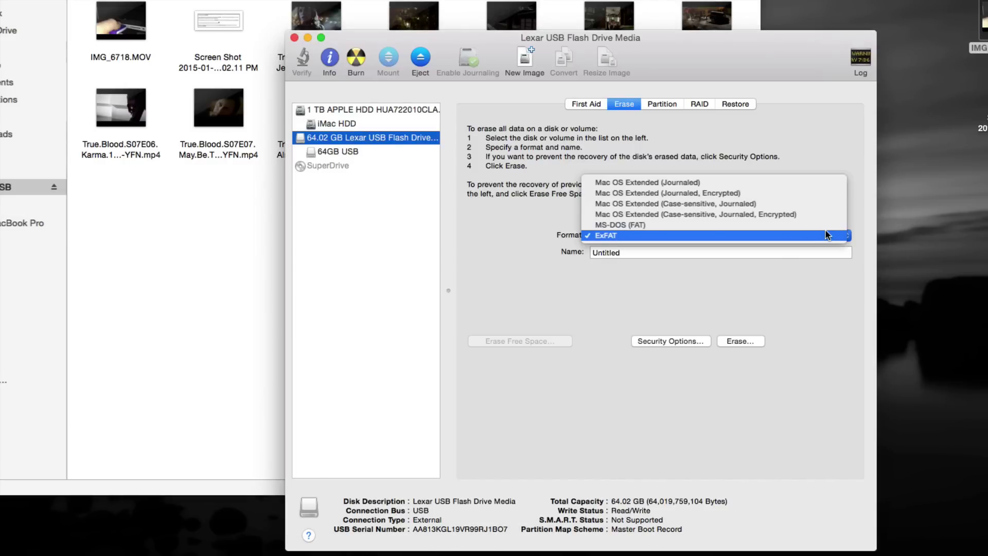
{"action": "left_click", "coordinate": [815, 234]}
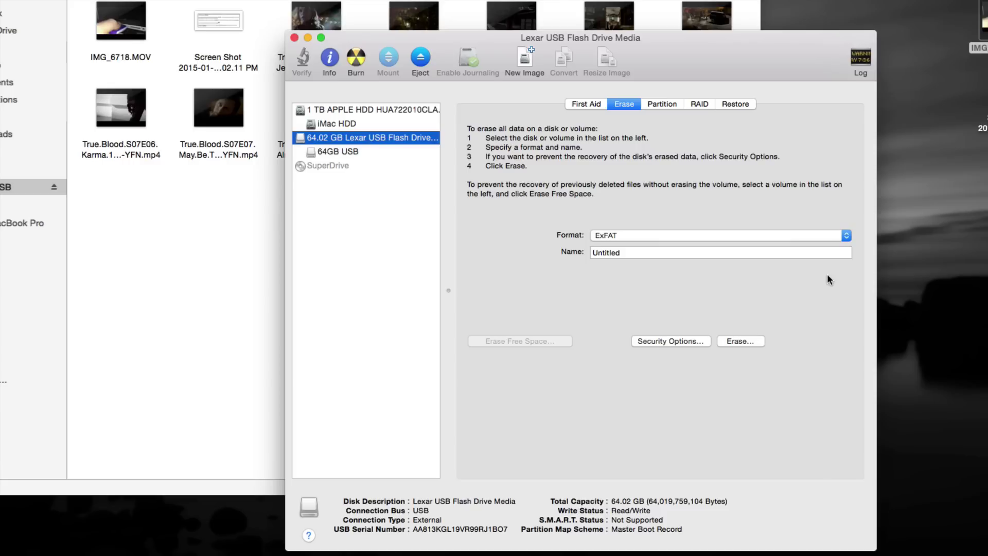
Return the erase format to MS-DOS (FAT) and view the single 64.02 GB partition layout
{"action": "left_click", "coordinate": [847, 236]}
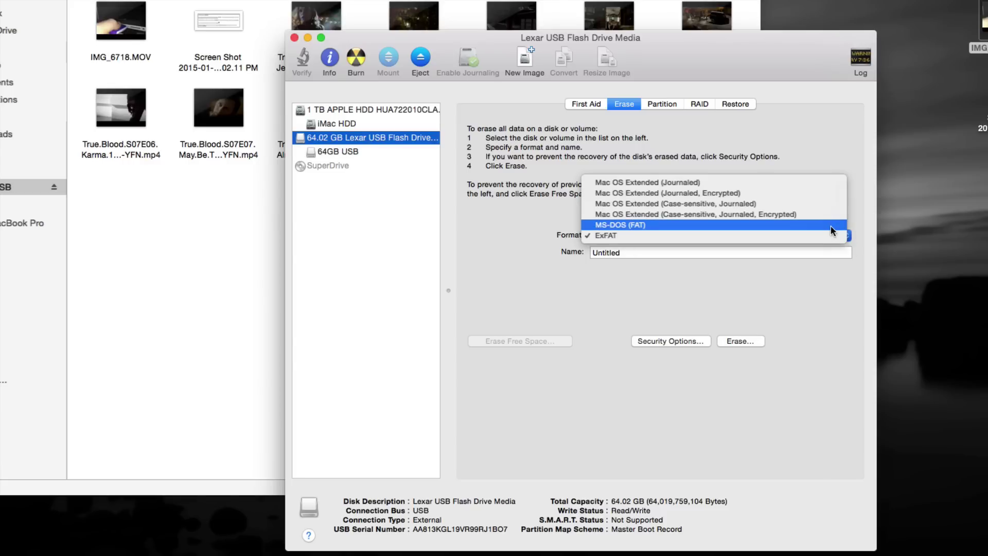
{"action": "left_click", "coordinate": [830, 224]}
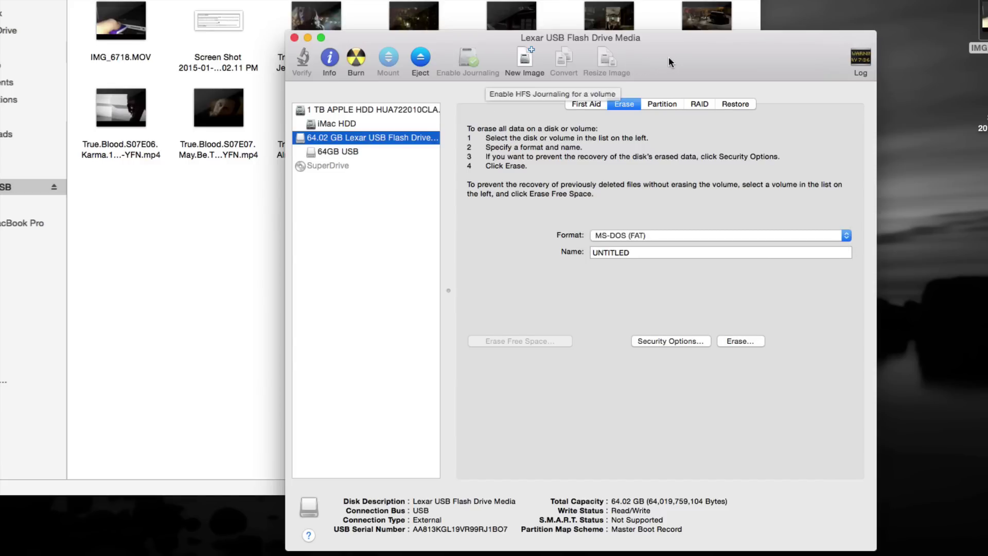
{"action": "left_click_drag", "start_coordinate": [668, 56], "coordinate": [735, 55]}
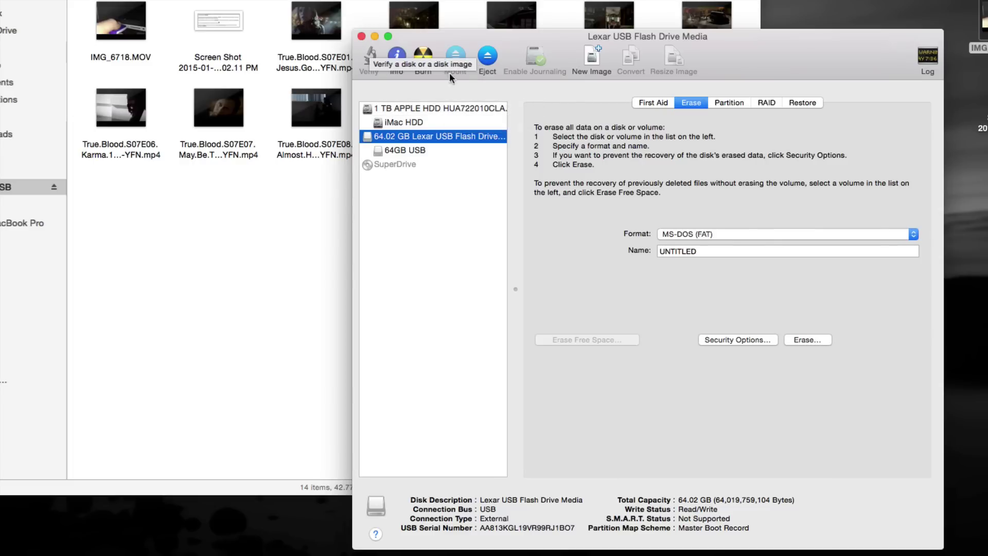
{"action": "left_click", "coordinate": [717, 105]}
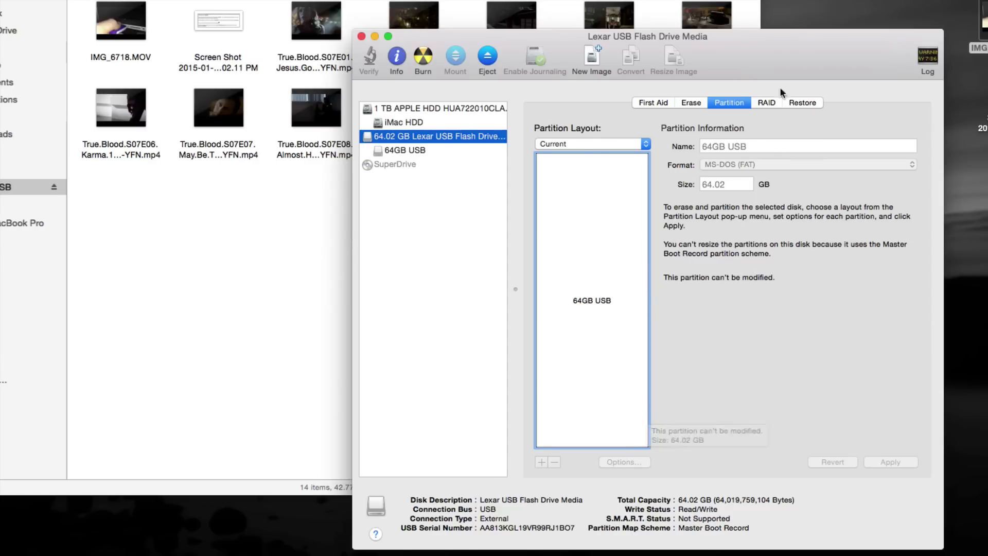
Close Disk Utility without erasing or partitioning the Lexar drive
{"action": "left_click_drag", "start_coordinate": [773, 57], "coordinate": [752, 70]}
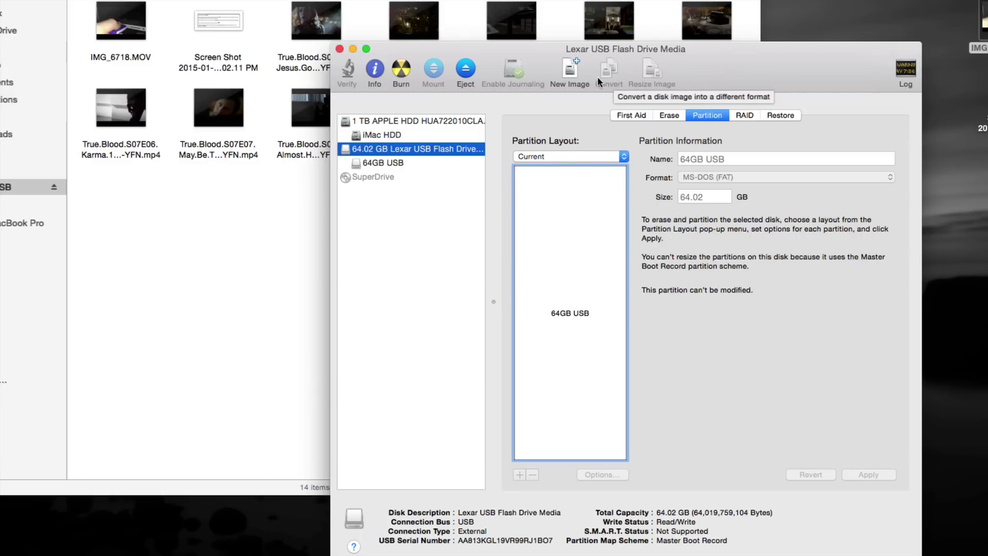
{"action": "left_click", "coordinate": [339, 48]}
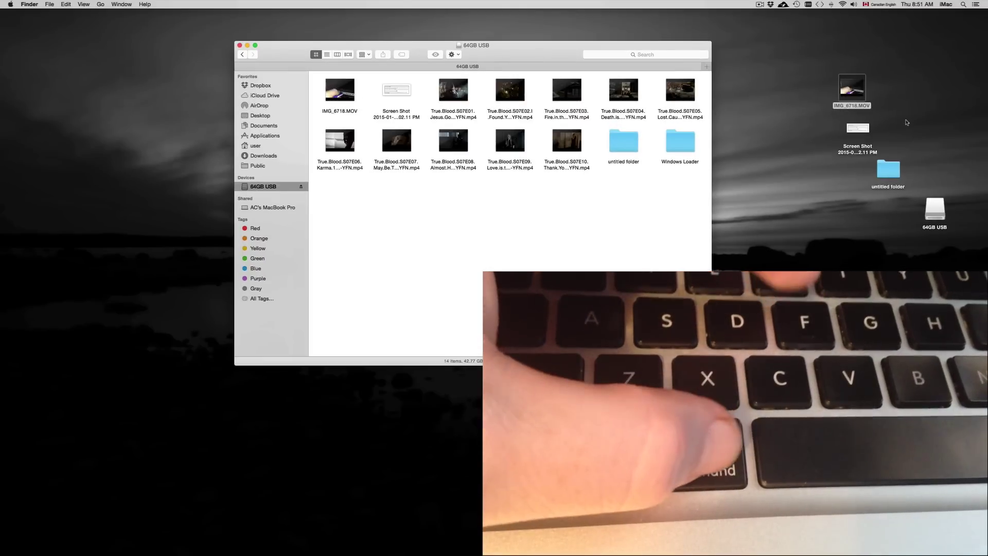
Move the desktop's untitled folder into the 64GB USB window with a keyboard paste
{"action": "left_click_drag", "start_coordinate": [888, 169], "coordinate": [837, 222]}
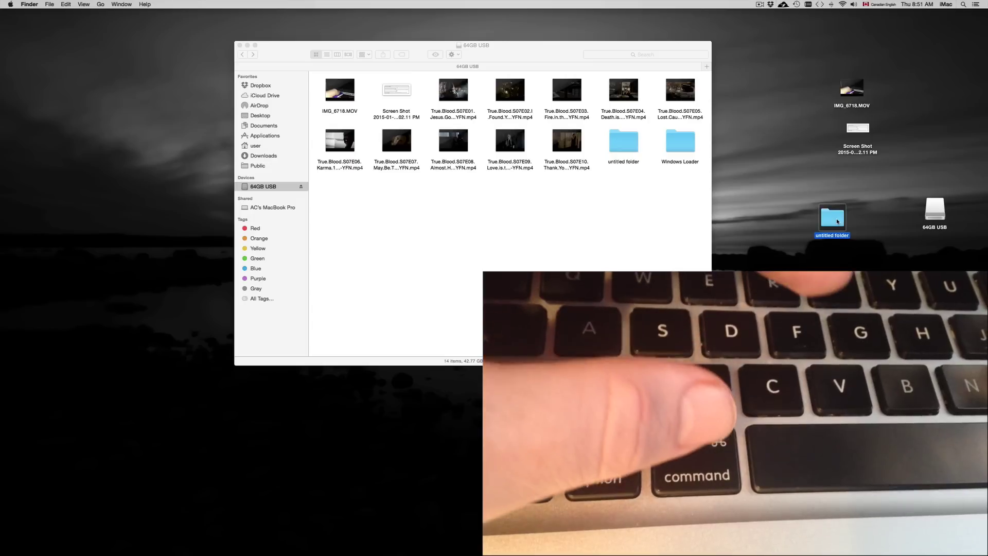
{"action": "left_click", "coordinate": [511, 214]}
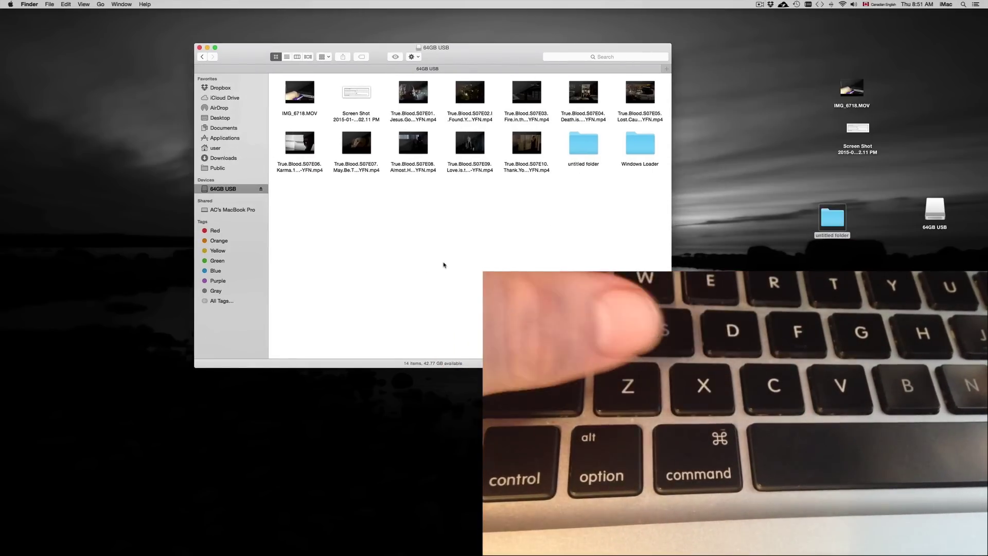
{"action": "key", "text": "super+alt+v"}
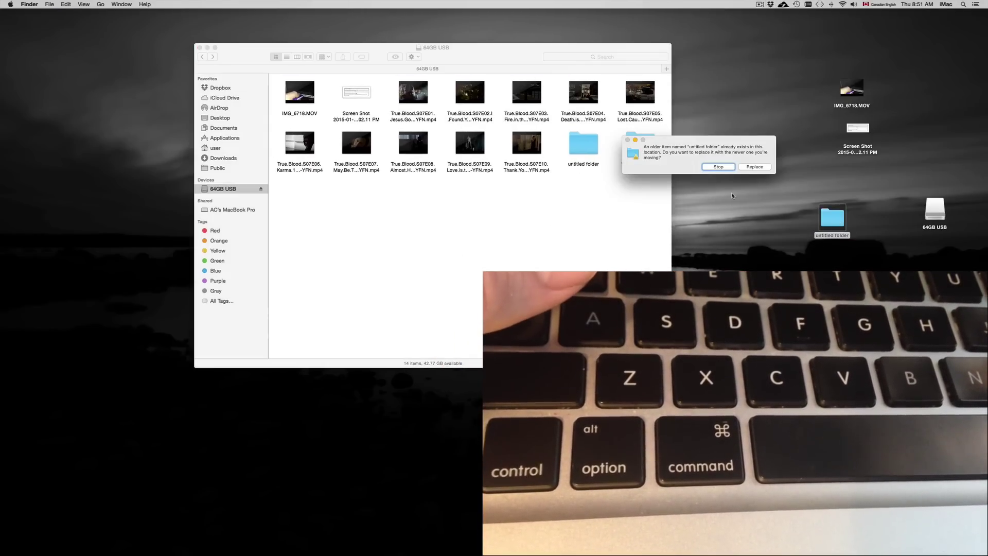
Confirm Replace so the desktop's untitled folder overwrites the older one on the 64GB USB
{"action": "left_click_drag", "start_coordinate": [744, 136], "coordinate": [595, 160]}
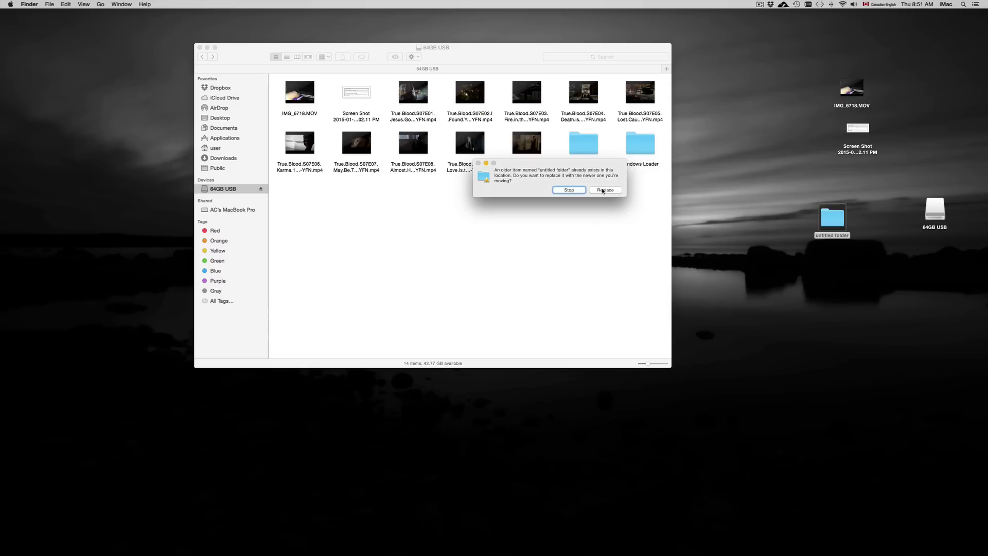
{"action": "left_click", "coordinate": [604, 190]}
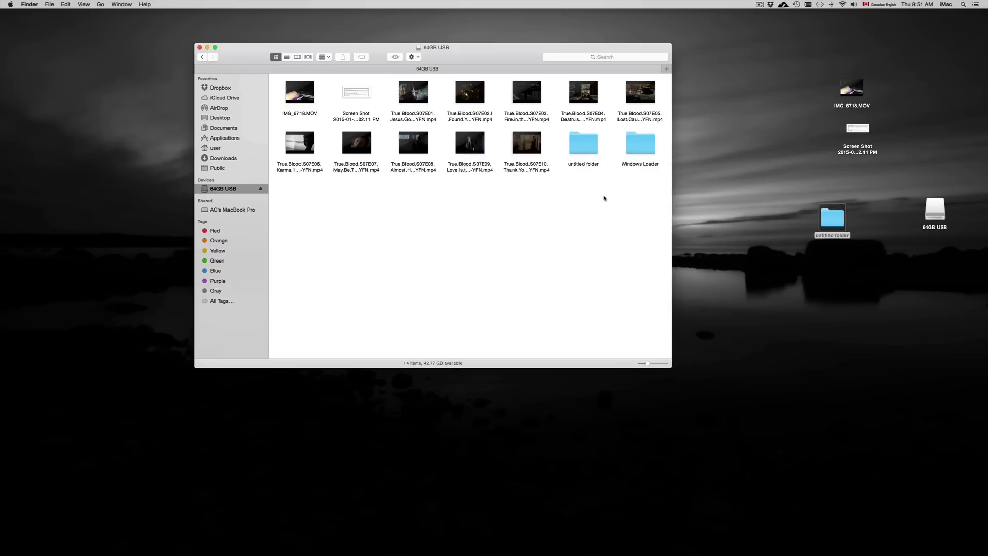
{"action": "left_click", "coordinate": [585, 218]}
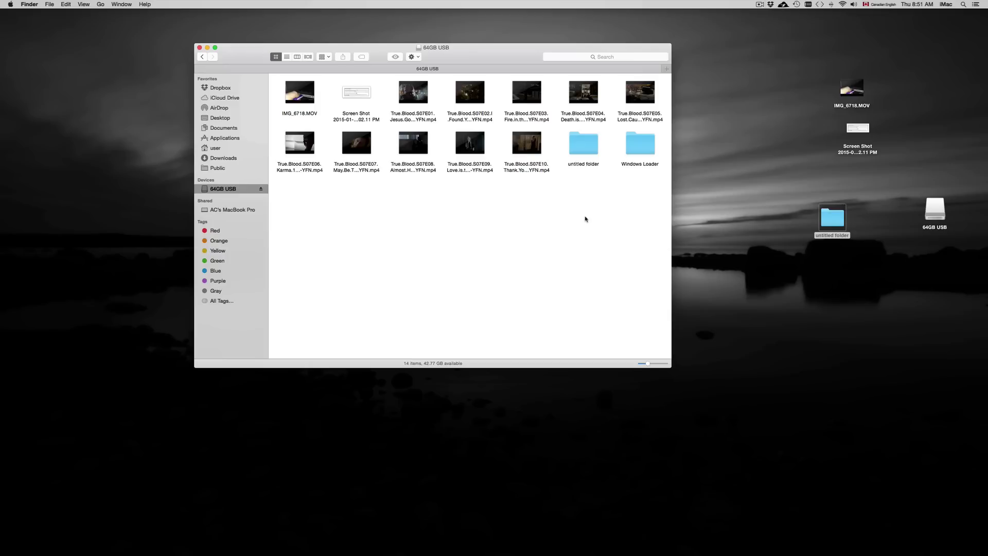